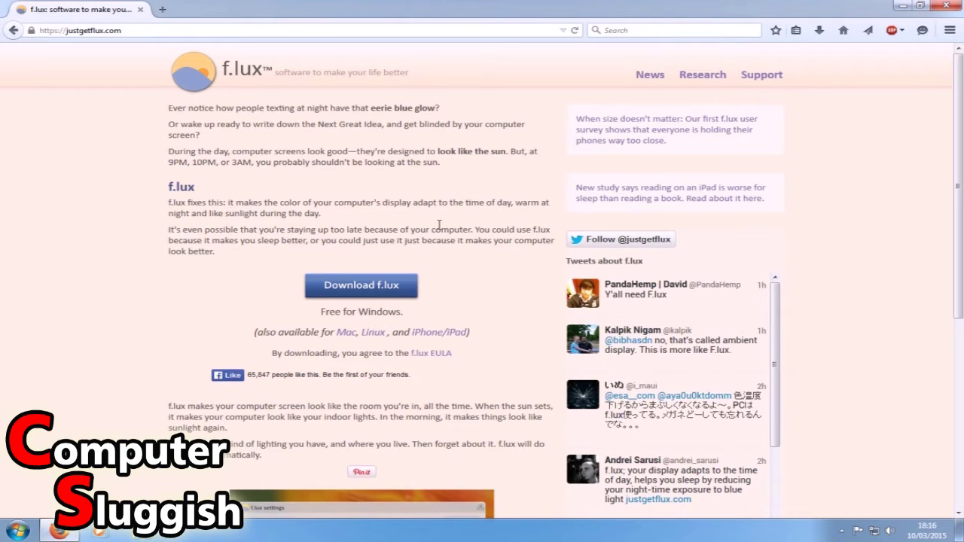
- Save flux-setup.exe from Firefox and run it past the security warning
{"action": "left_click", "coordinate": [385, 285]}
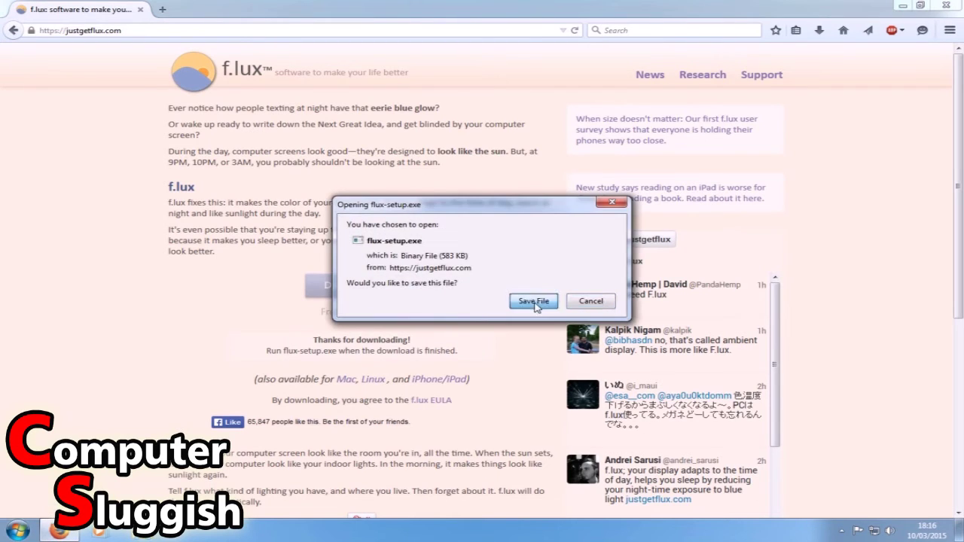
{"action": "left_click", "coordinate": [534, 300]}
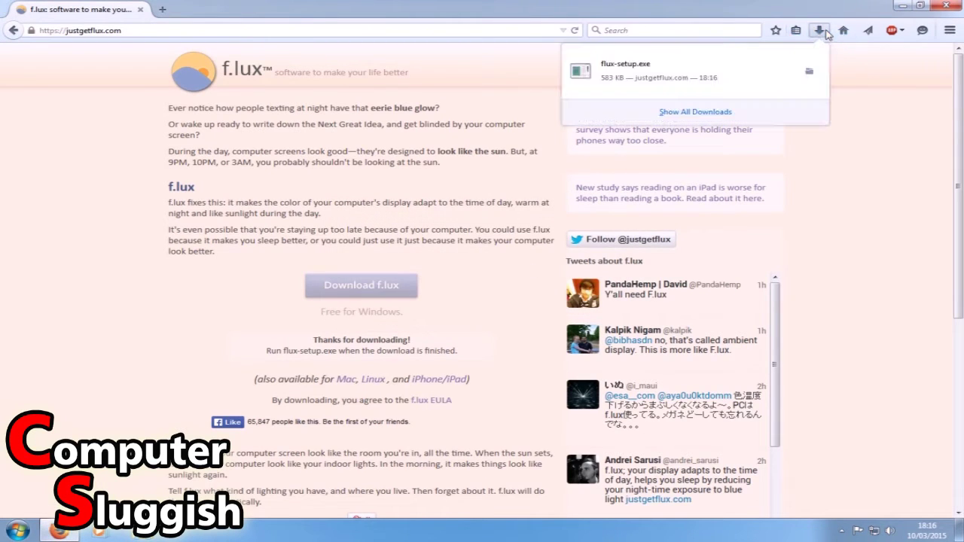
{"action": "left_click", "coordinate": [718, 68]}
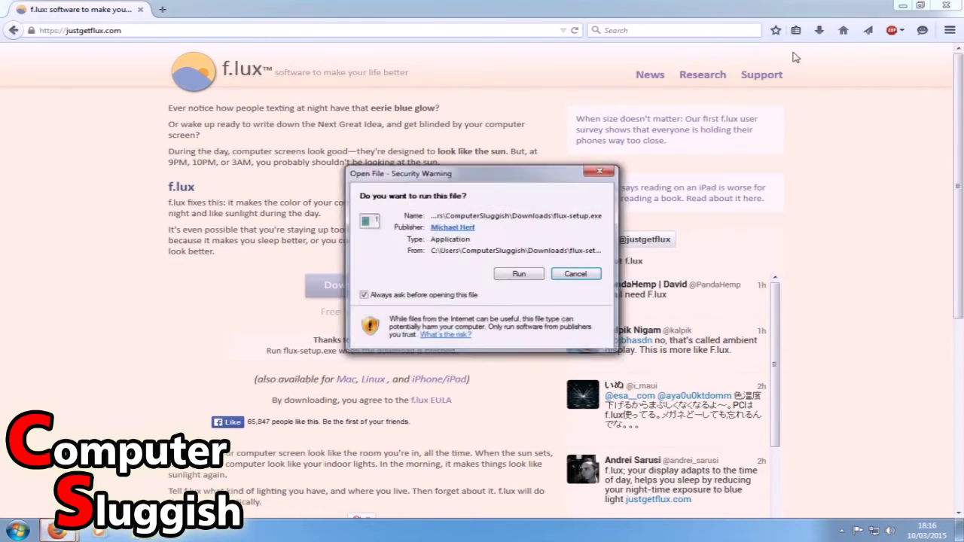
{"action": "left_click", "coordinate": [516, 273]}
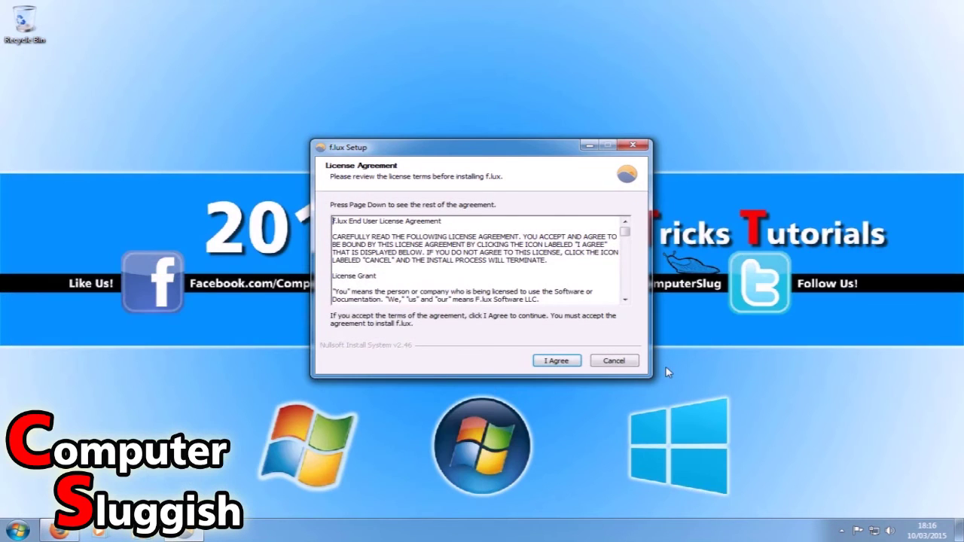
- Agree to the f.lux license and let the installer complete
{"action": "left_click", "coordinate": [554, 363]}
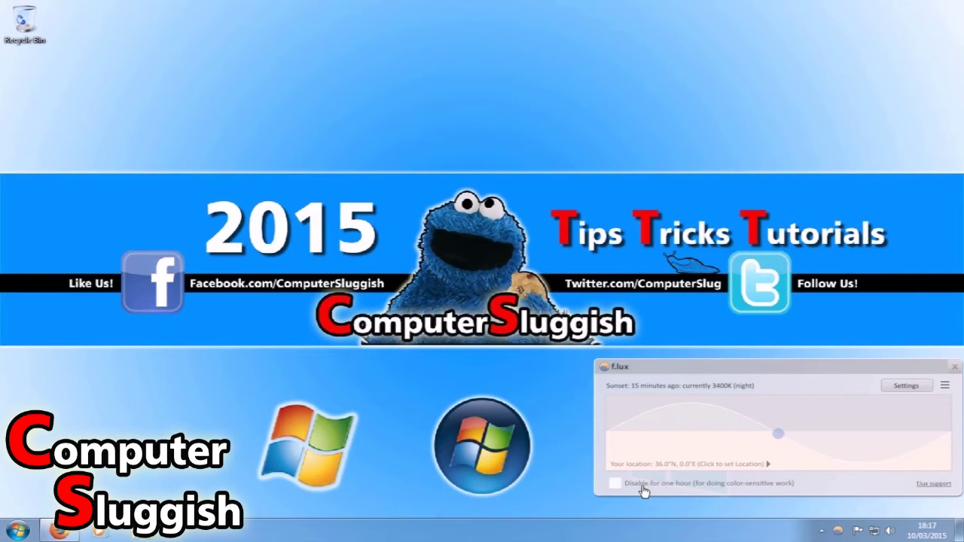
- Search 'southampton' in f.lux location settings and confirm it as 50.9°N, 1.4°W
{"action": "left_click_drag", "start_coordinate": [701, 366], "coordinate": [689, 349]}
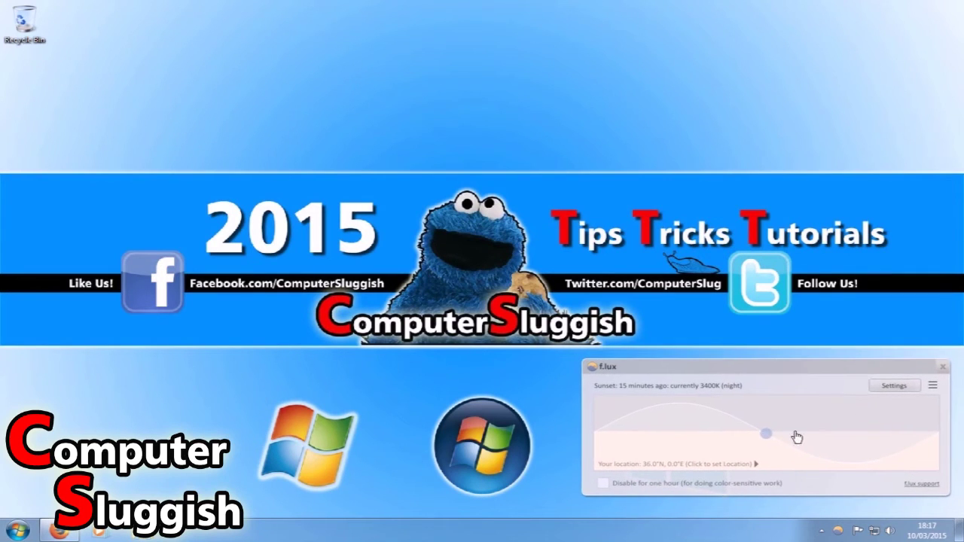
{"action": "left_click", "coordinate": [894, 386]}
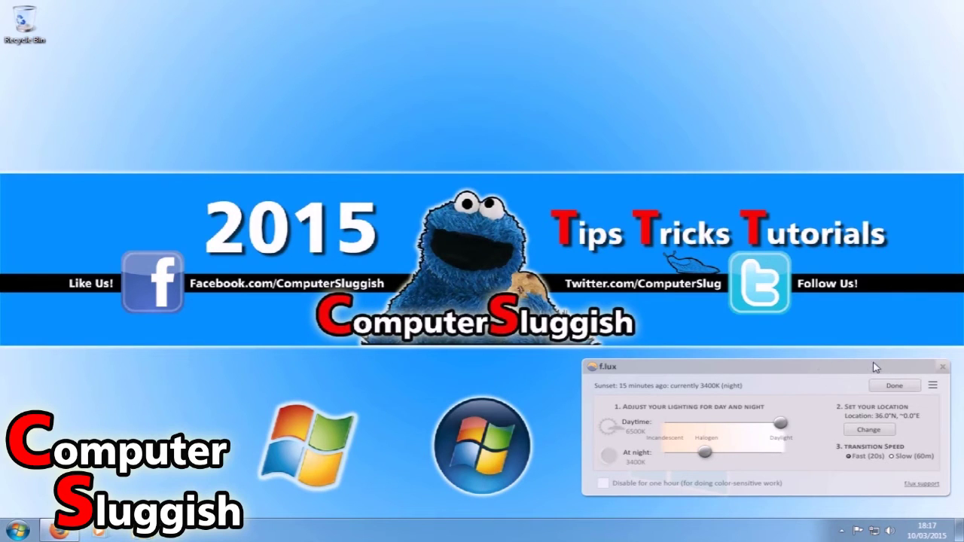
{"action": "left_click", "coordinate": [873, 437]}
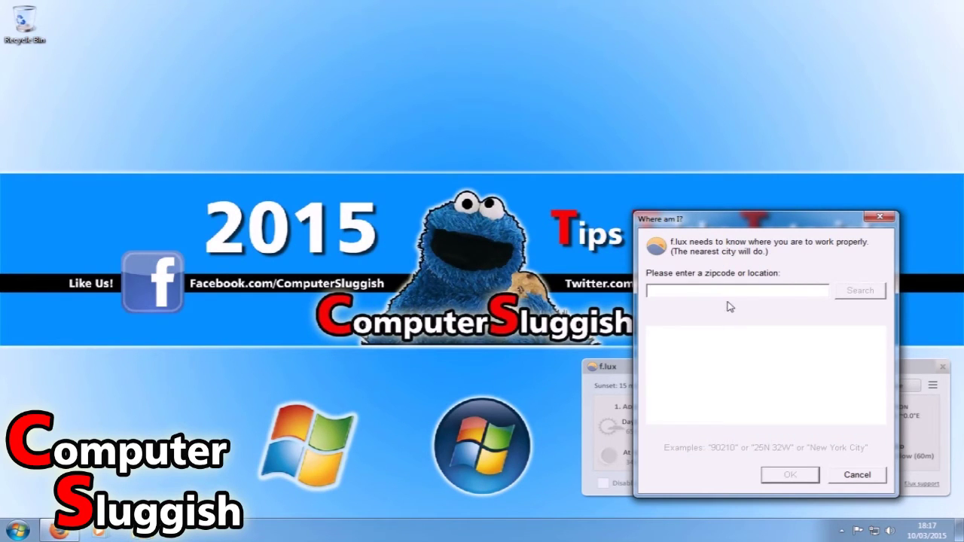
{"action": "type", "text": "southa"}
{"action": "type", "text": "mpton"}
{"action": "left_click", "coordinate": [867, 292]}
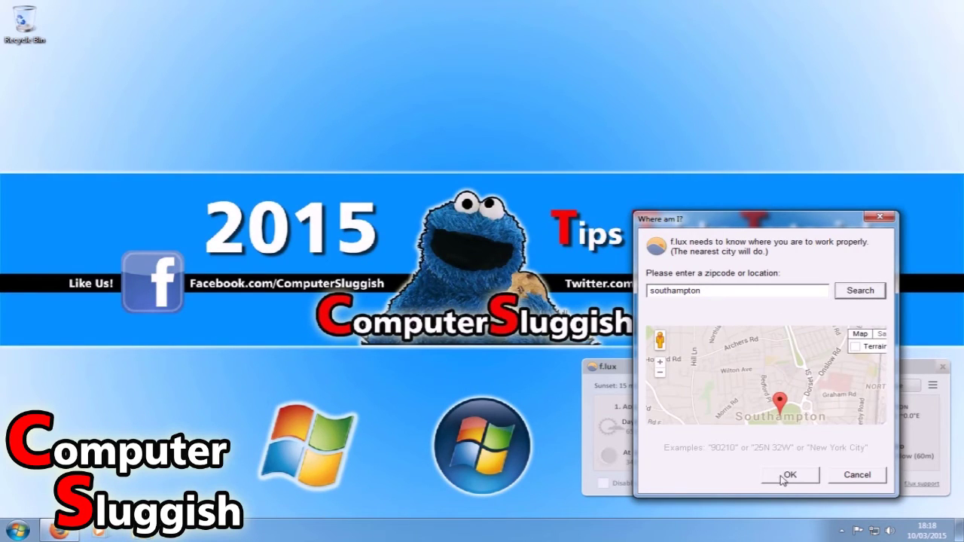
{"action": "left_click", "coordinate": [783, 478]}
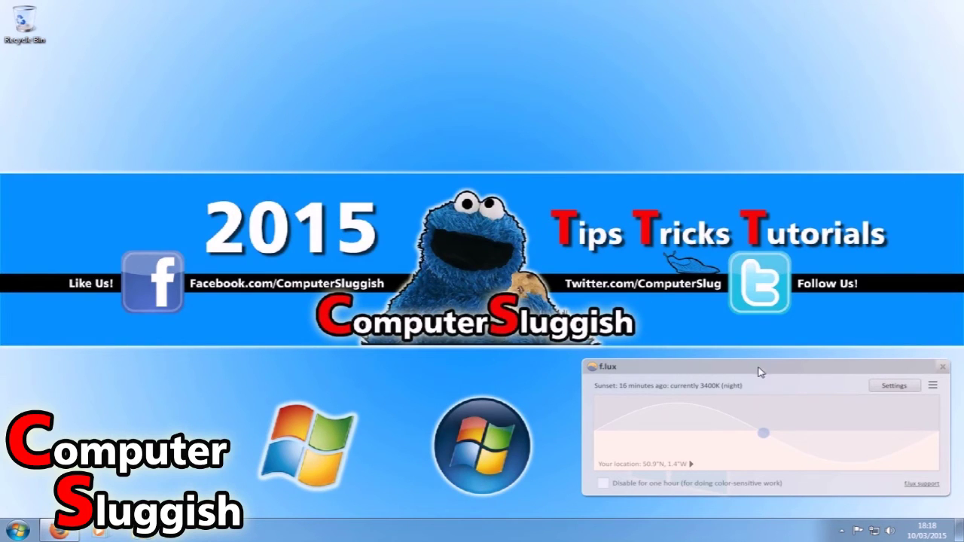
- Drag the f.lux Daytime slider to 6200K, leaving night at 3400K
{"action": "left_click_drag", "start_coordinate": [757, 367], "coordinate": [758, 374]}
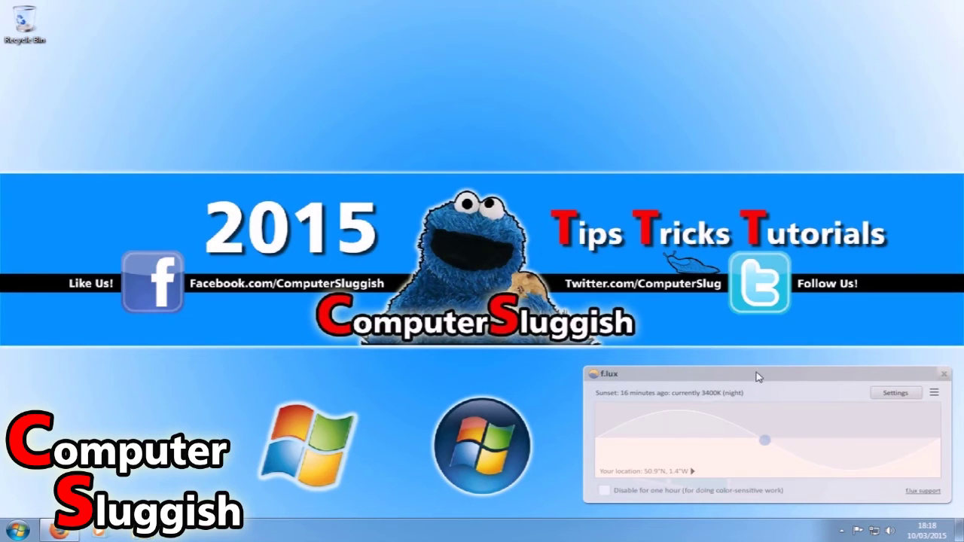
{"action": "left_click", "coordinate": [885, 401]}
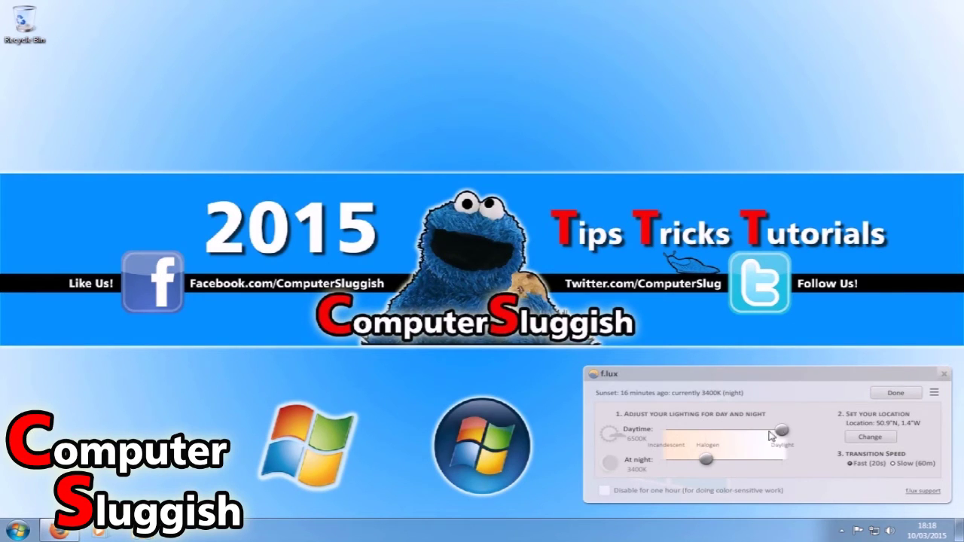
{"action": "left_click_drag", "start_coordinate": [781, 431], "coordinate": [708, 433]}
{"action": "mouse_move", "coordinate": [708, 433]}
{"action": "left_mouse_down"}
{"action": "mouse_move", "coordinate": [817, 437]}
{"action": "mouse_move", "coordinate": [707, 435]}
{"action": "mouse_move", "coordinate": [782, 435]}
{"action": "left_mouse_up"}
{"action": "left_click", "coordinate": [936, 394]}
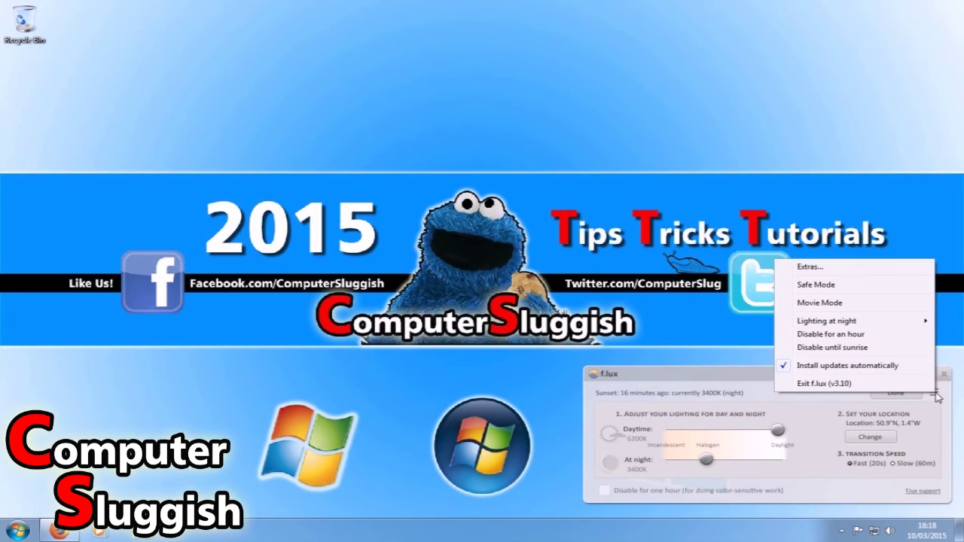
- Toggle Movie Mode on and off, then disable f.lux for an hour and cancel it
{"action": "left_click", "coordinate": [855, 303]}
{"action": "left_click", "coordinate": [936, 394]}
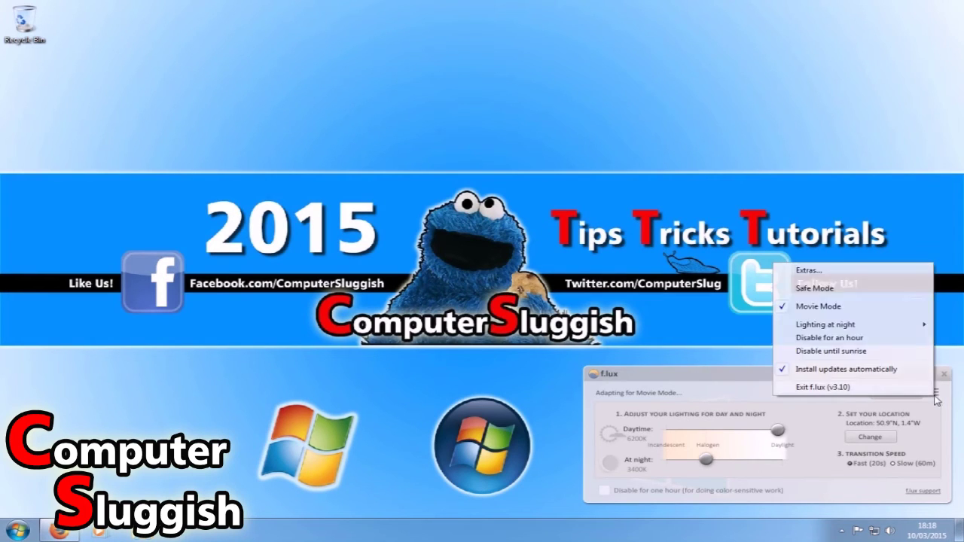
{"action": "left_click", "coordinate": [848, 311]}
{"action": "left_click", "coordinate": [934, 392]}
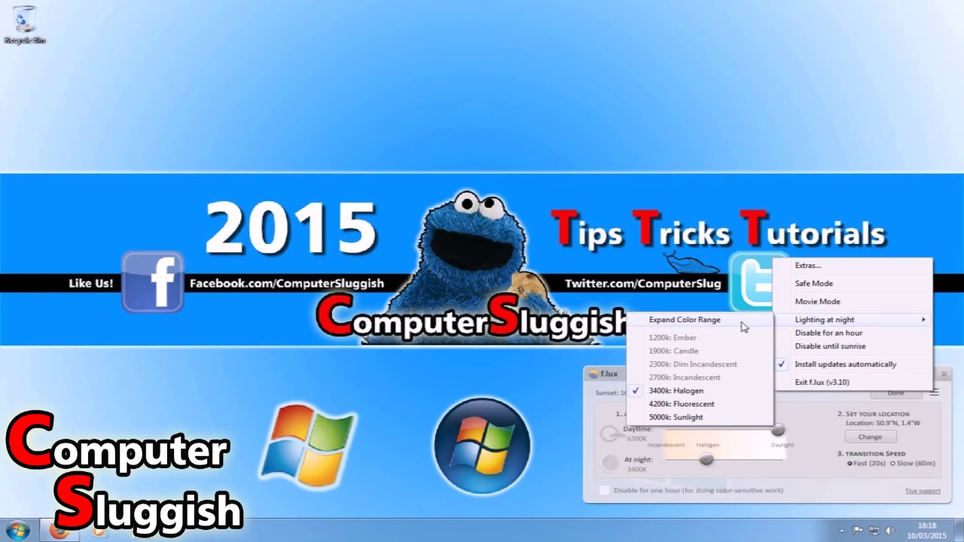
{"action": "left_click", "coordinate": [851, 339]}
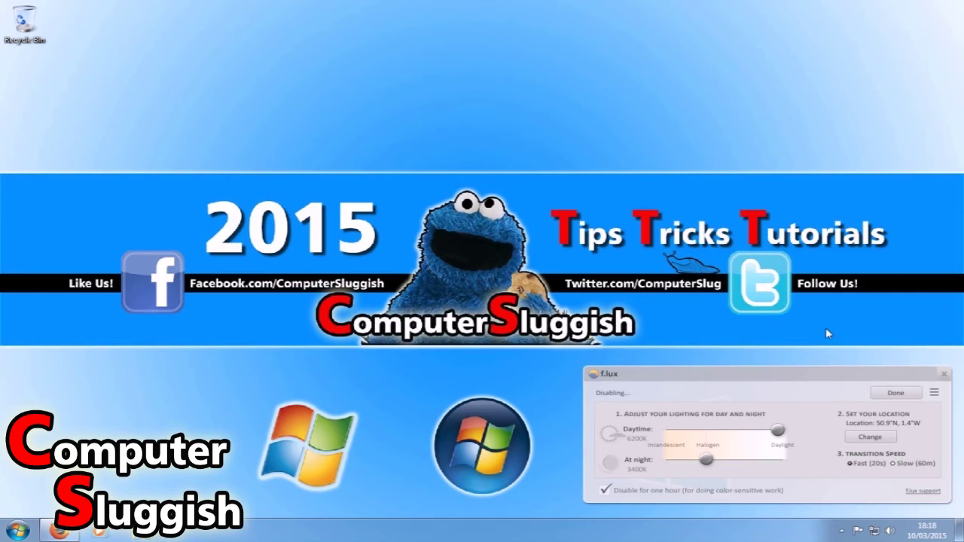
{"action": "left_click", "coordinate": [606, 491]}
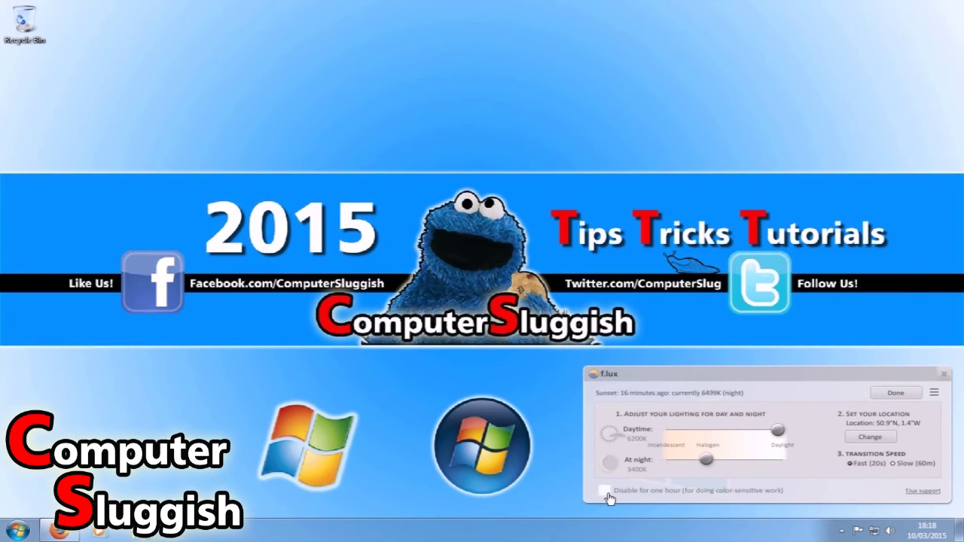
- View the f.lux Extras options and close them with Done, unchanged
{"action": "left_click", "coordinate": [935, 395]}
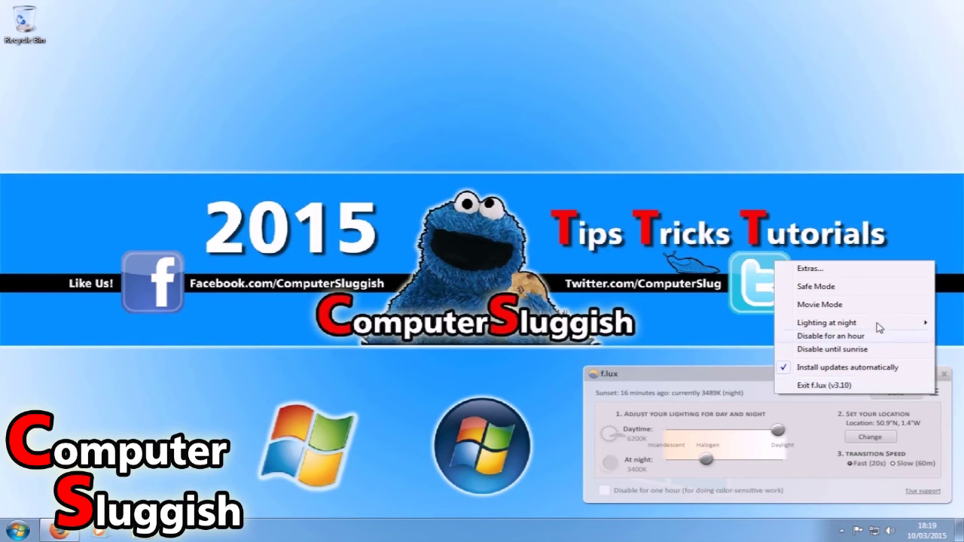
{"action": "left_click", "coordinate": [854, 271]}
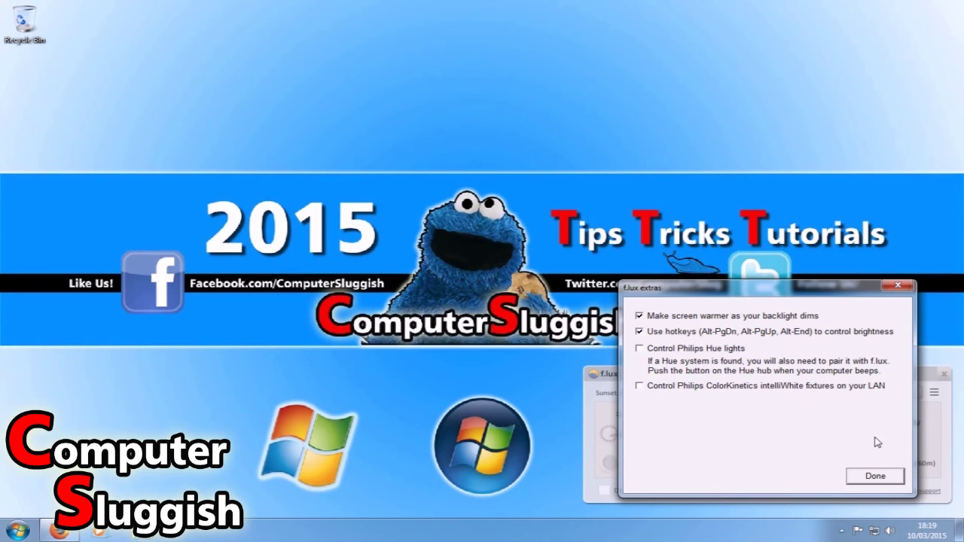
{"action": "left_click", "coordinate": [879, 476]}
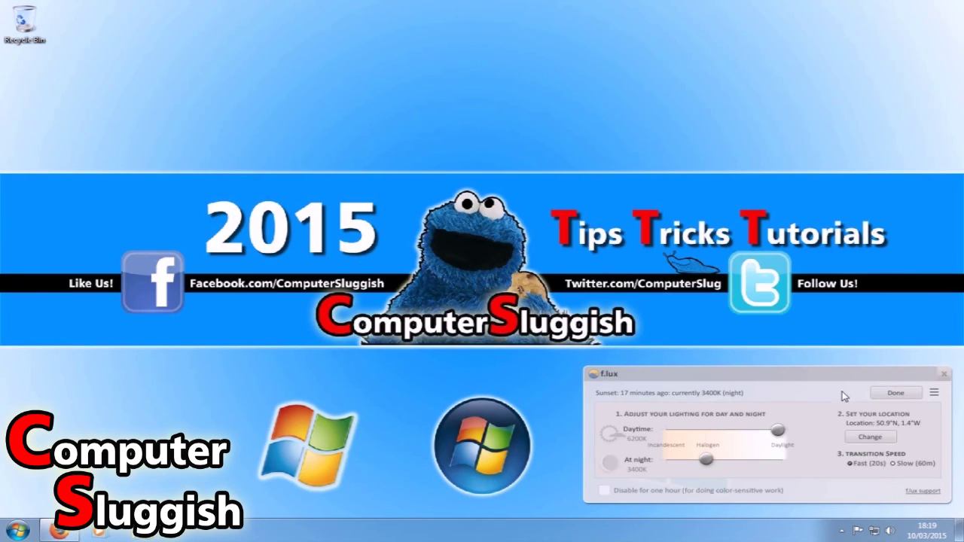
{"action": "left_click_drag", "start_coordinate": [826, 379], "coordinate": [790, 251]}
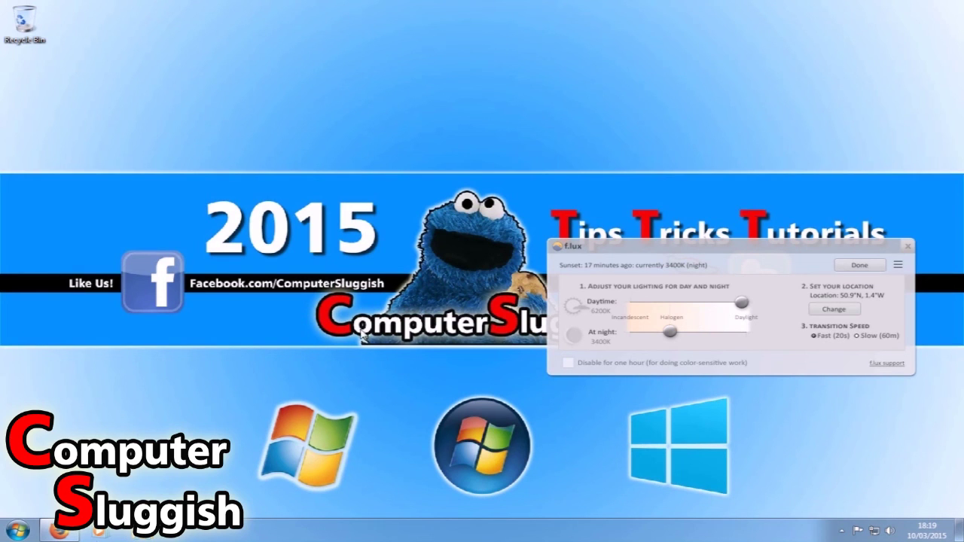
- Read through the 'Thank you for installing f.lux' page in Firefox, then minimise the browser
{"action": "left_click", "coordinate": [60, 530]}
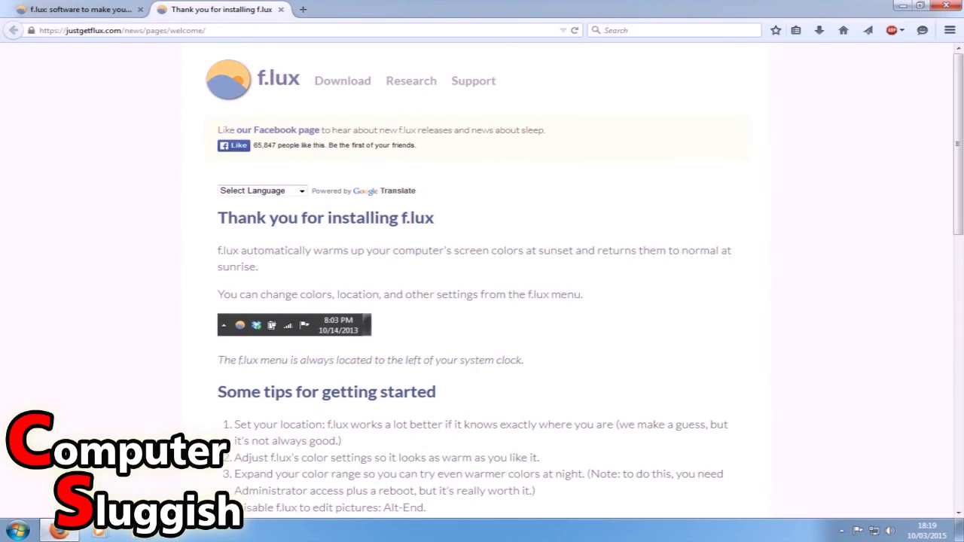
{"action": "scroll", "coordinate": [482, 301], "scroll_direction": "down", "scroll_amount": 5}
{"action": "scroll", "coordinate": [482, 301], "scroll_direction": "down", "scroll_amount": 4}
{"action": "scroll", "coordinate": [482, 301], "scroll_direction": "down", "scroll_amount": 1}
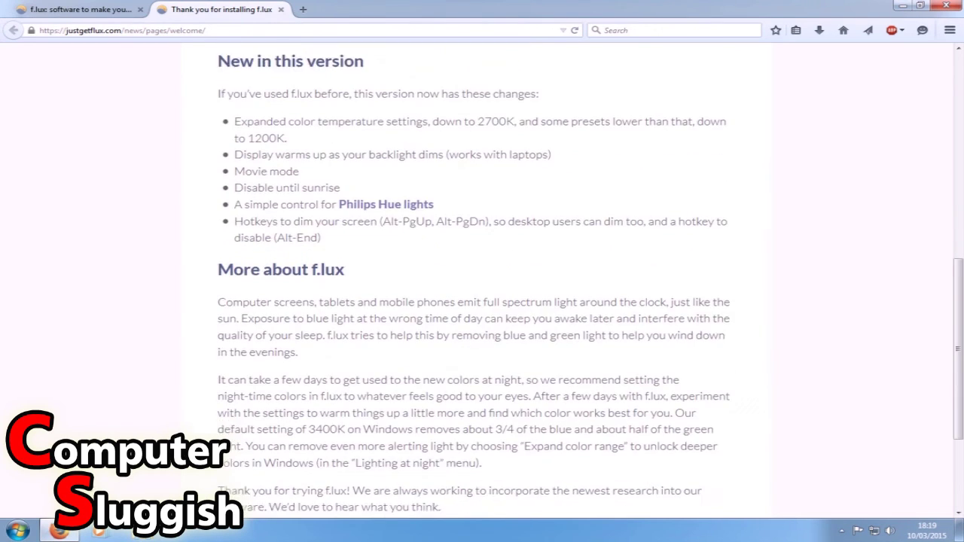
{"action": "scroll", "coordinate": [482, 302], "scroll_direction": "down", "scroll_amount": 3}
{"action": "scroll", "coordinate": [118, 480], "scroll_direction": "up", "scroll_amount": 3}
{"action": "scroll", "coordinate": [118, 480], "scroll_direction": "up", "scroll_amount": 5}
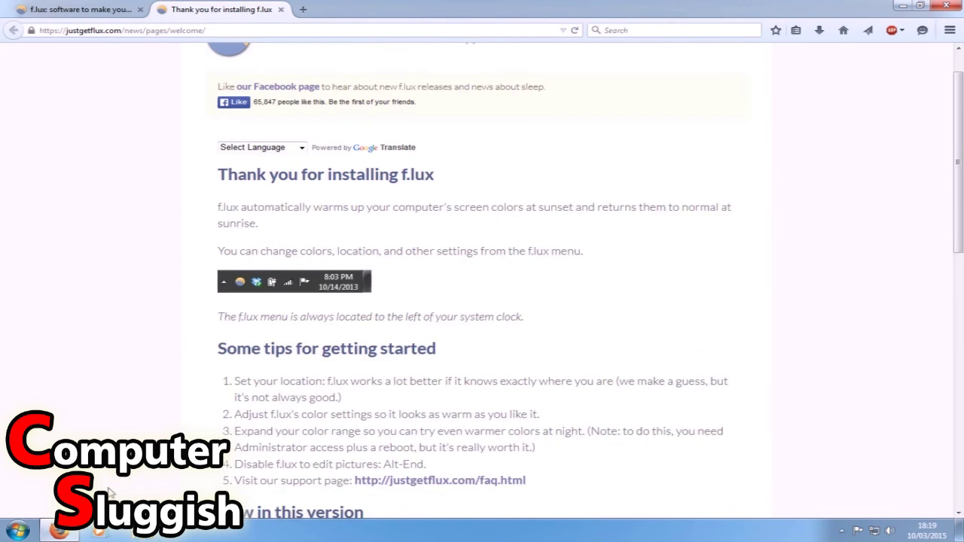
{"action": "scroll", "coordinate": [118, 481], "scroll_direction": "up", "scroll_amount": 1}
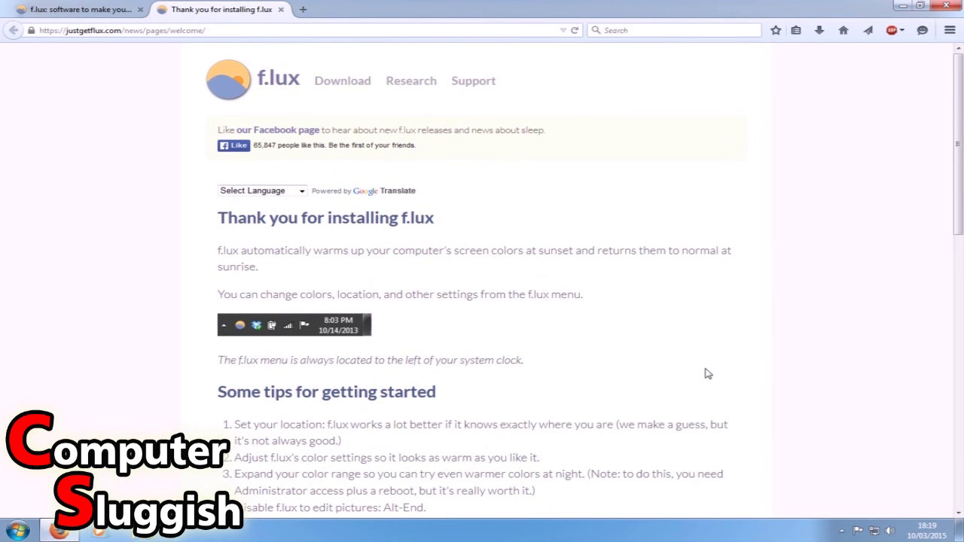
{"action": "scroll", "coordinate": [700, 370], "scroll_direction": "down", "scroll_amount": 2}
{"action": "scroll", "coordinate": [704, 370], "scroll_direction": "down", "scroll_amount": 3}
{"action": "scroll", "coordinate": [704, 370], "scroll_direction": "down", "scroll_amount": 1}
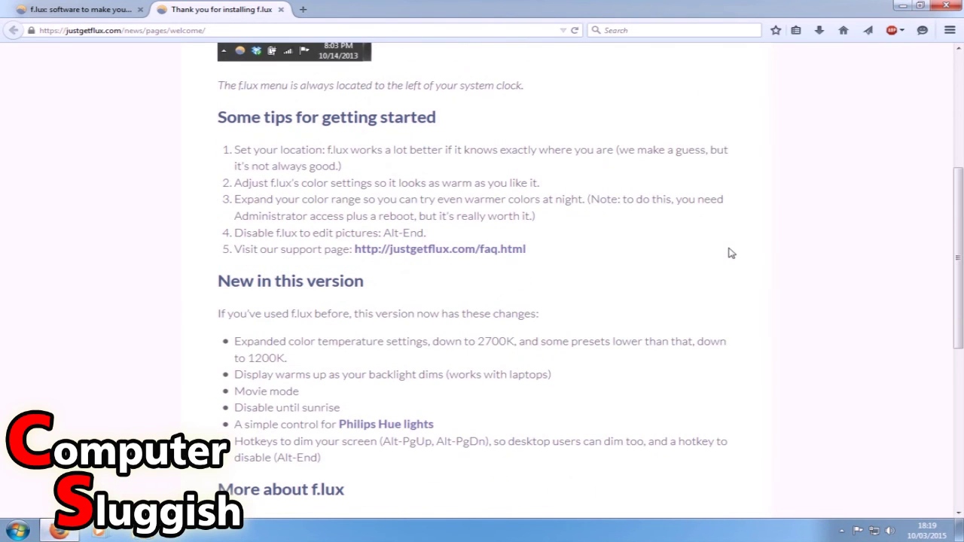
{"action": "left_click", "coordinate": [903, 6]}
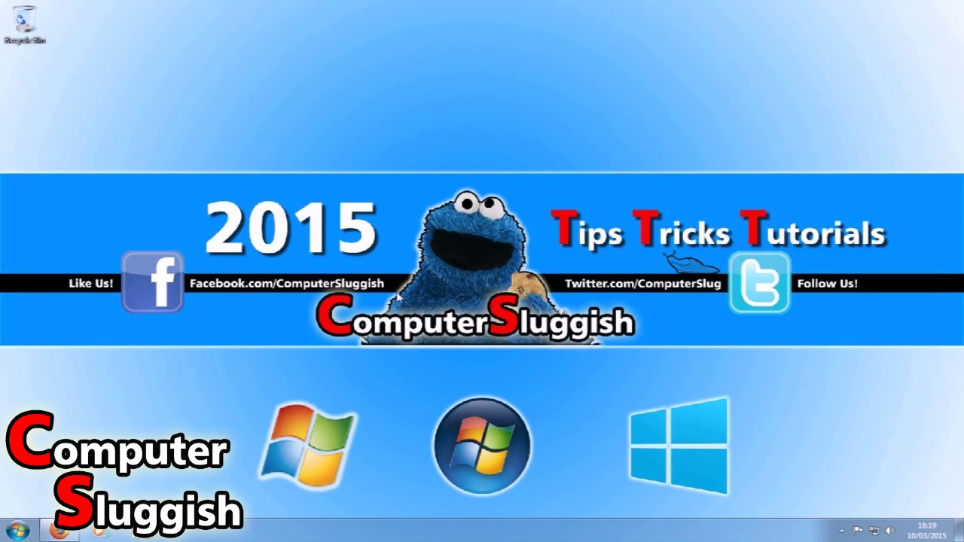